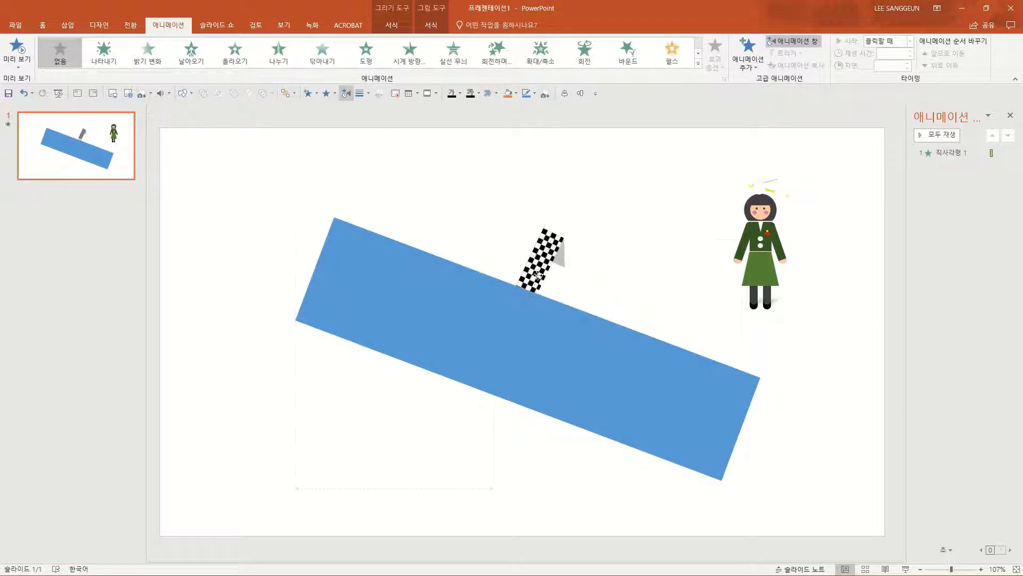
- Move the checkered gate onto the blue band and bring it to the front
{"action": "left_click", "coordinate": [564, 387]}
{"action": "mouse_move", "coordinate": [547, 250]}
{"action": "left_mouse_down"}
{"action": "mouse_move", "coordinate": [571, 267]}
{"action": "mouse_move", "coordinate": [573, 189]}
{"action": "mouse_move", "coordinate": [572, 276]}
{"action": "mouse_move", "coordinate": [551, 265]}
{"action": "mouse_move", "coordinate": [543, 309]}
{"action": "mouse_move", "coordinate": [549, 261]}
{"action": "mouse_move", "coordinate": [570, 278]}
{"action": "mouse_move", "coordinate": [566, 293]}
{"action": "mouse_move", "coordinate": [495, 320]}
{"action": "left_mouse_up"}
{"action": "left_click", "coordinate": [628, 298]}
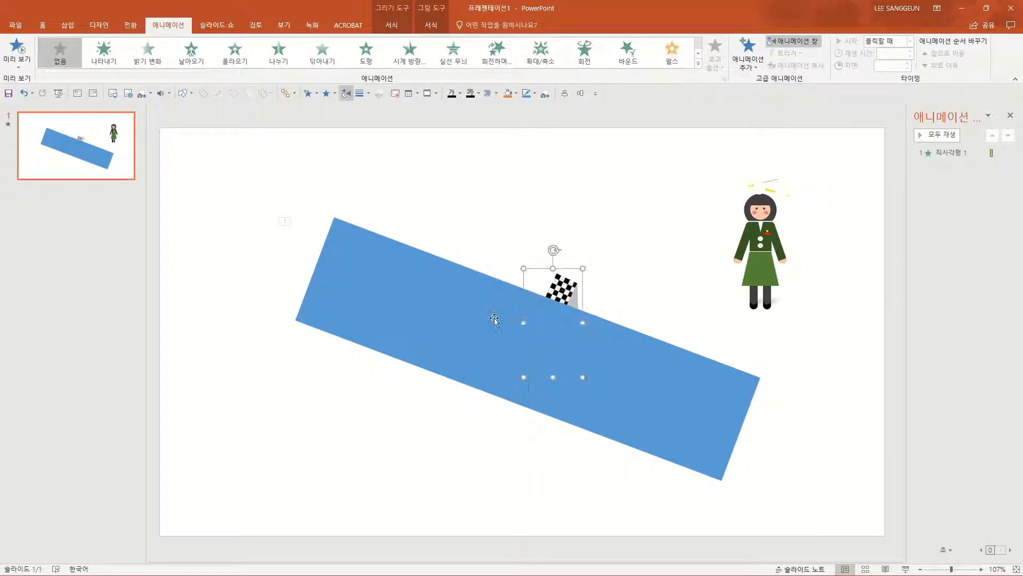
{"action": "right_click", "coordinate": [558, 286]}
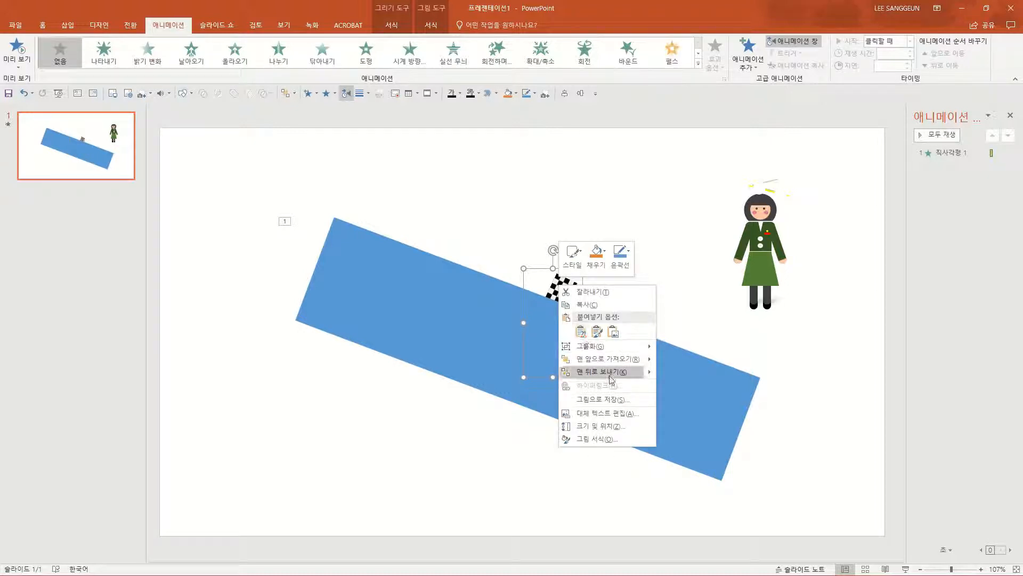
{"action": "left_click", "coordinate": [607, 358]}
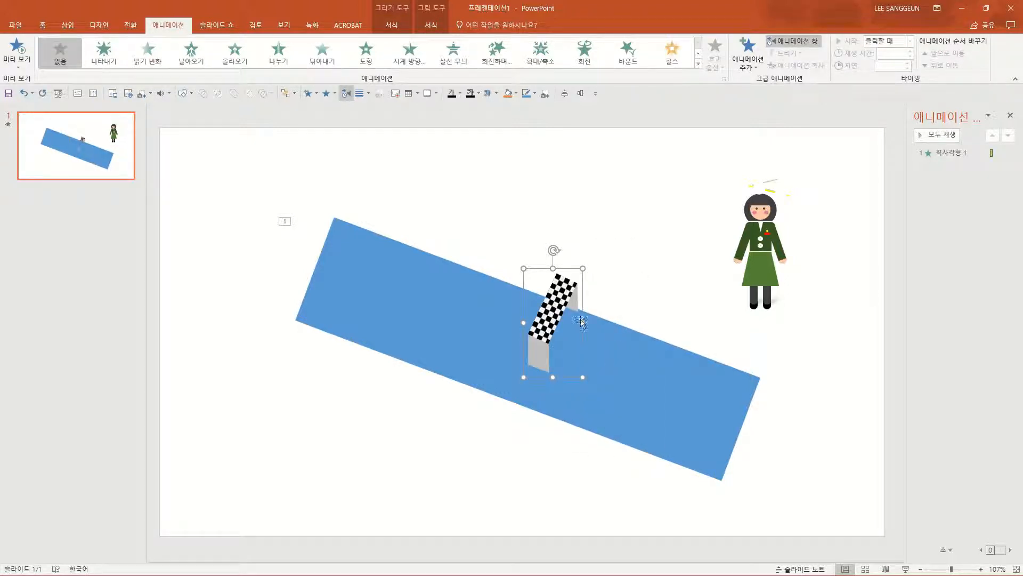
- Reposition the checkered gate so that it stands across the middle of the blue band
{"action": "left_click", "coordinate": [587, 318]}
{"action": "mouse_move", "coordinate": [571, 319]}
{"action": "left_mouse_down"}
{"action": "mouse_move", "coordinate": [491, 320]}
{"action": "mouse_move", "coordinate": [578, 344]}
{"action": "mouse_move", "coordinate": [397, 298]}
{"action": "mouse_move", "coordinate": [491, 292]}
{"action": "mouse_move", "coordinate": [573, 341]}
{"action": "mouse_move", "coordinate": [533, 333]}
{"action": "mouse_move", "coordinate": [545, 336]}
{"action": "mouse_move", "coordinate": [521, 249]}
{"action": "mouse_move", "coordinate": [624, 232]}
{"action": "mouse_move", "coordinate": [531, 314]}
{"action": "mouse_move", "coordinate": [540, 341]}
{"action": "mouse_move", "coordinate": [549, 320]}
{"action": "mouse_move", "coordinate": [514, 332]}
{"action": "left_mouse_up"}
{"action": "left_click", "coordinate": [631, 247]}
{"action": "left_click", "coordinate": [532, 358]}
{"action": "left_click", "coordinate": [601, 269]}
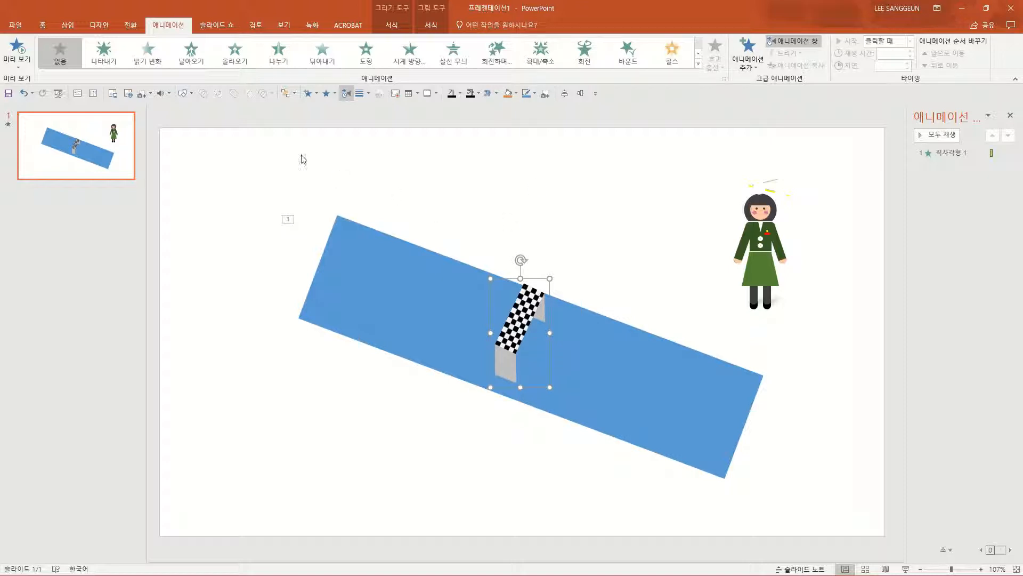
- Give the checkered gate a Fly In (날아오기) entrance from the top (위에서) with a 00.25 duration and preview it
{"action": "left_click", "coordinate": [233, 60]}
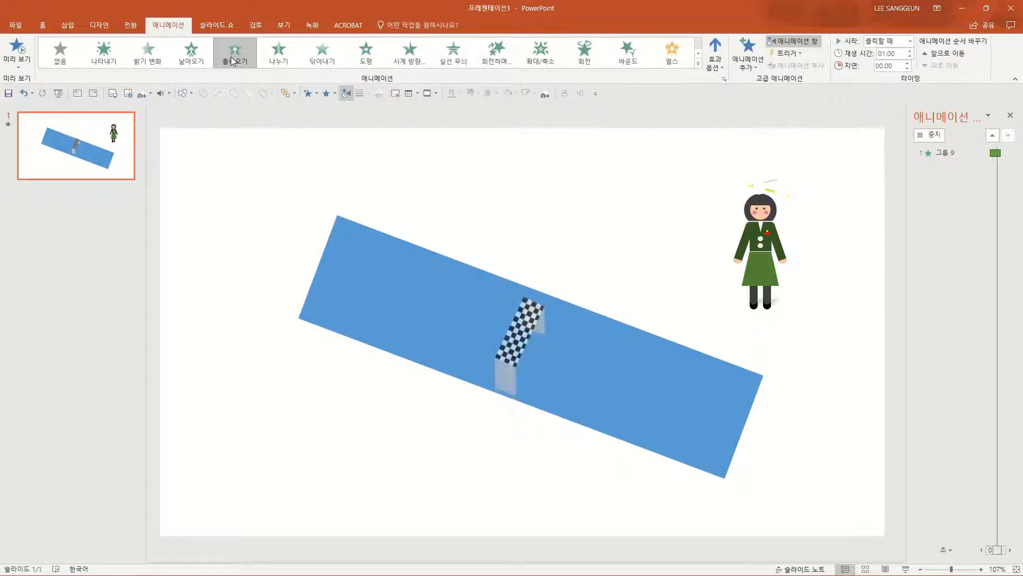
{"action": "left_click", "coordinate": [190, 62]}
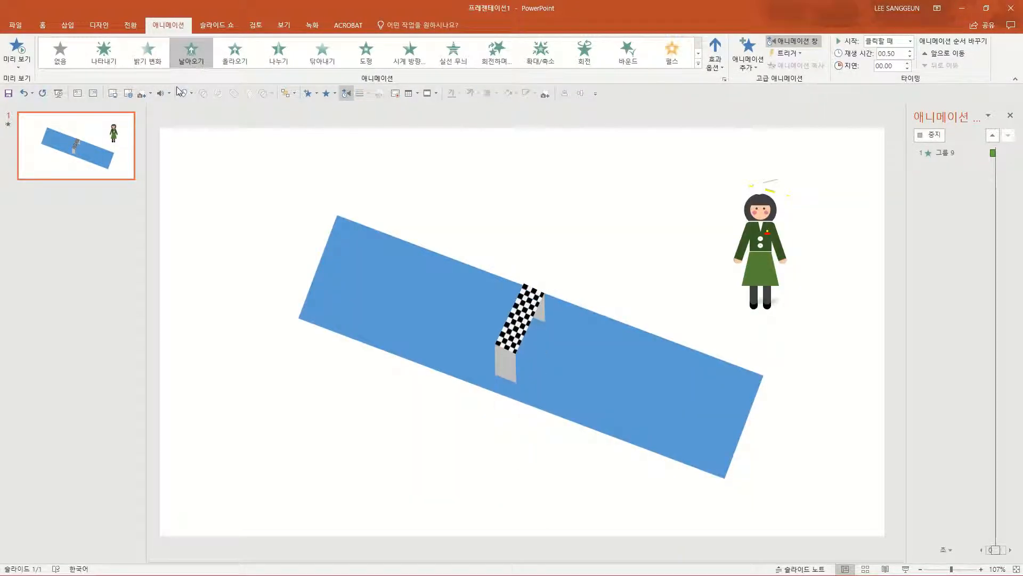
{"action": "left_click", "coordinate": [715, 55]}
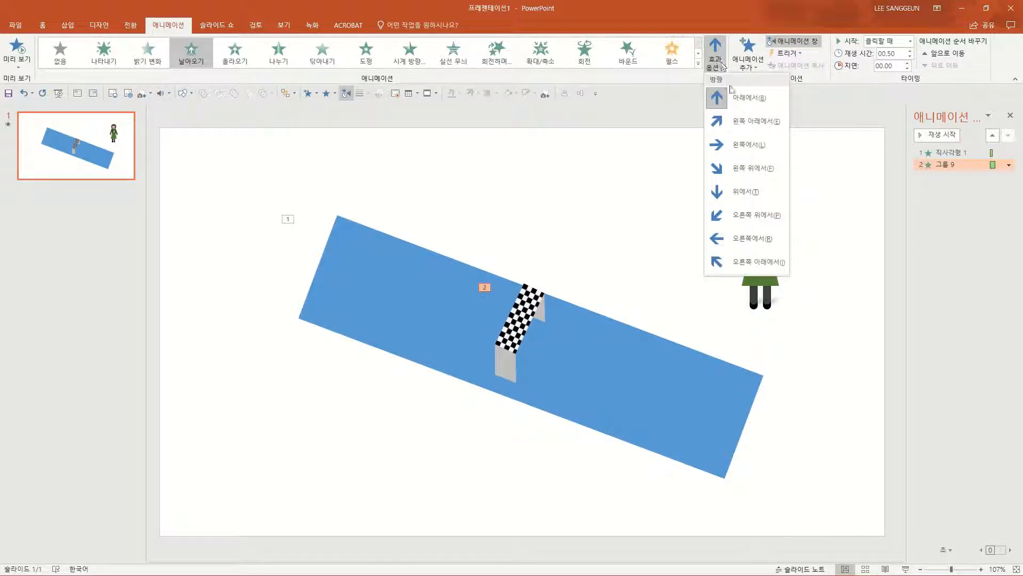
{"action": "left_click", "coordinate": [739, 196]}
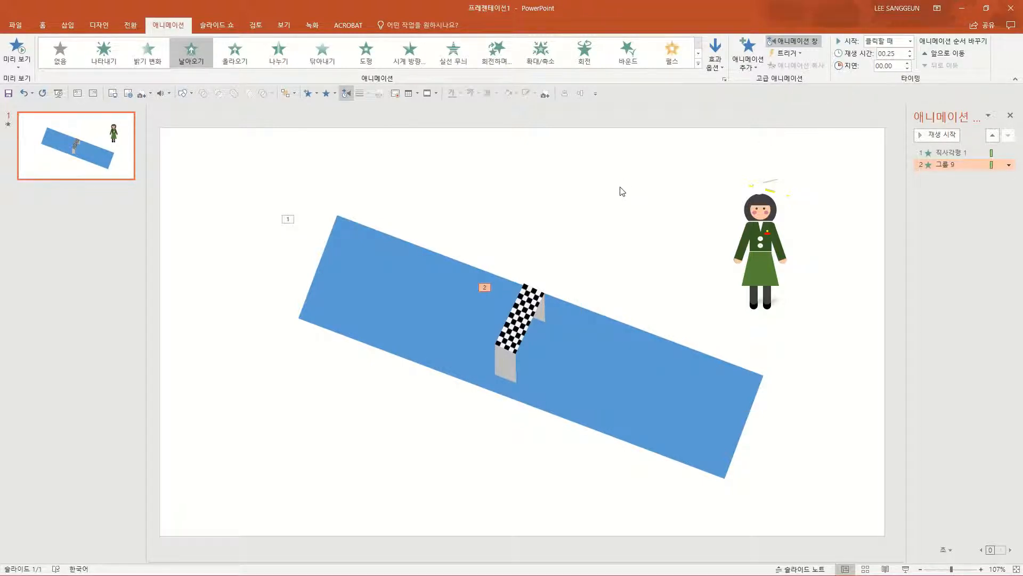
{"action": "left_click", "coordinate": [949, 137]}
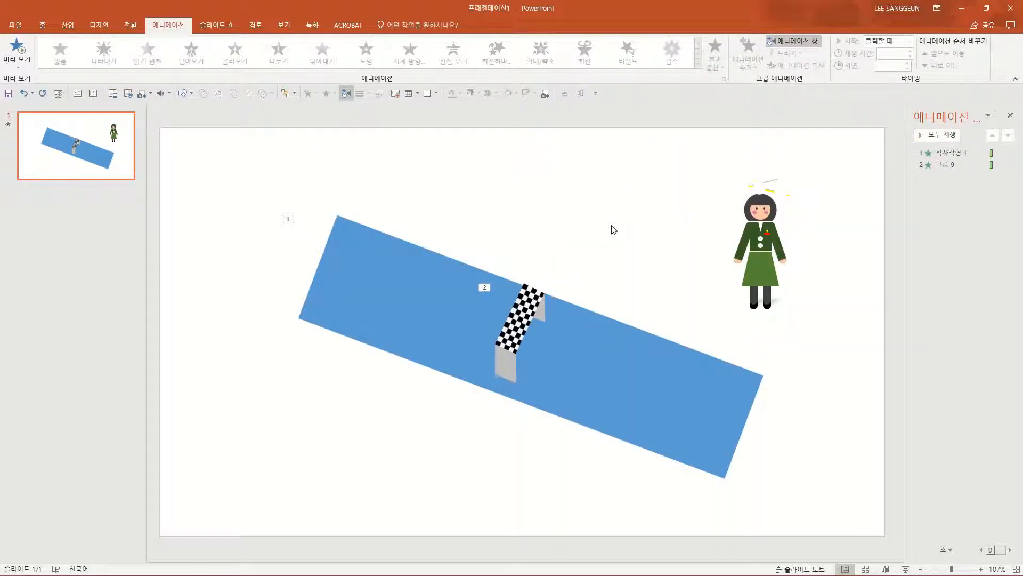
- Move the small bicycle from above the woman figure onto the checkered gate
{"action": "left_click_drag", "start_coordinate": [769, 190], "coordinate": [740, 256]}
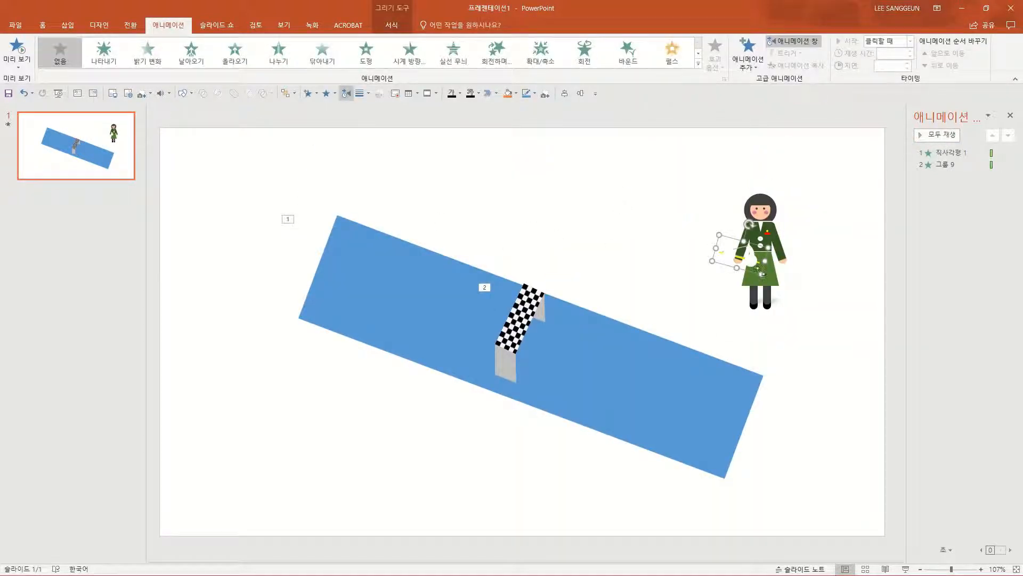
{"action": "left_click_drag", "start_coordinate": [753, 261], "coordinate": [536, 333]}
{"action": "left_click", "coordinate": [598, 389]}
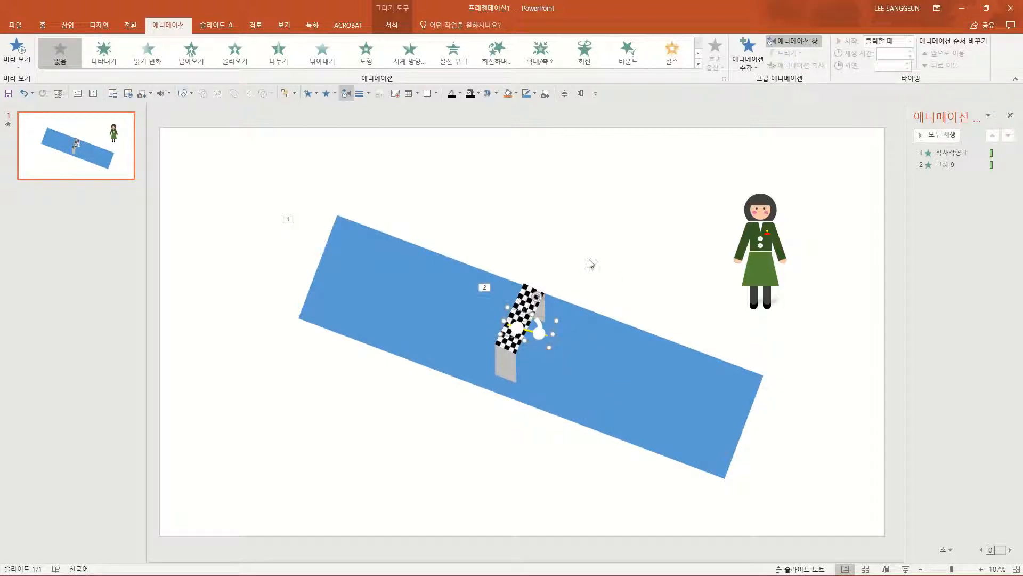
- Move the bicycle off the checkered gate onto the blue band just beside it
{"action": "left_click", "coordinate": [531, 304]}
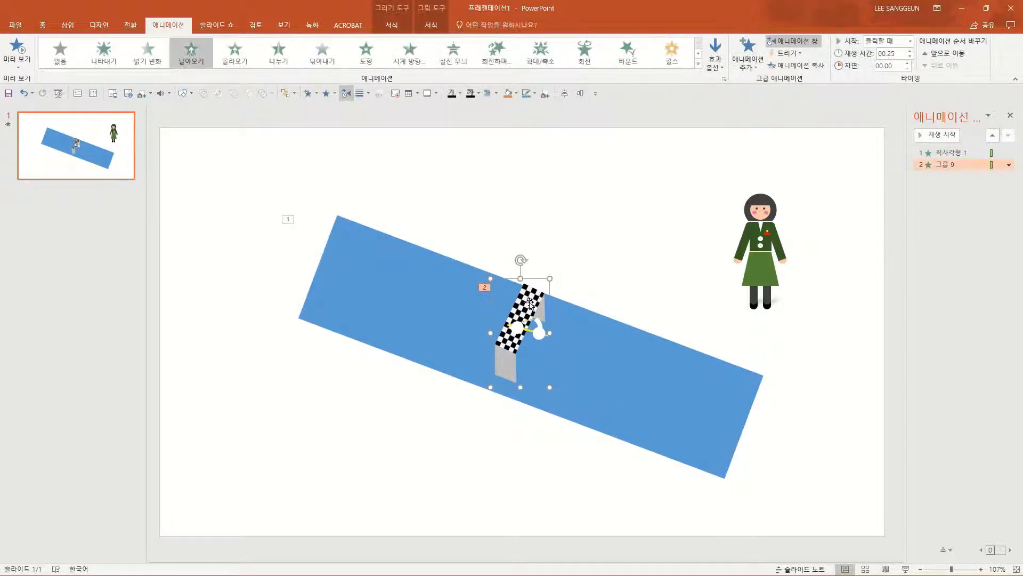
{"action": "left_click", "coordinate": [541, 333]}
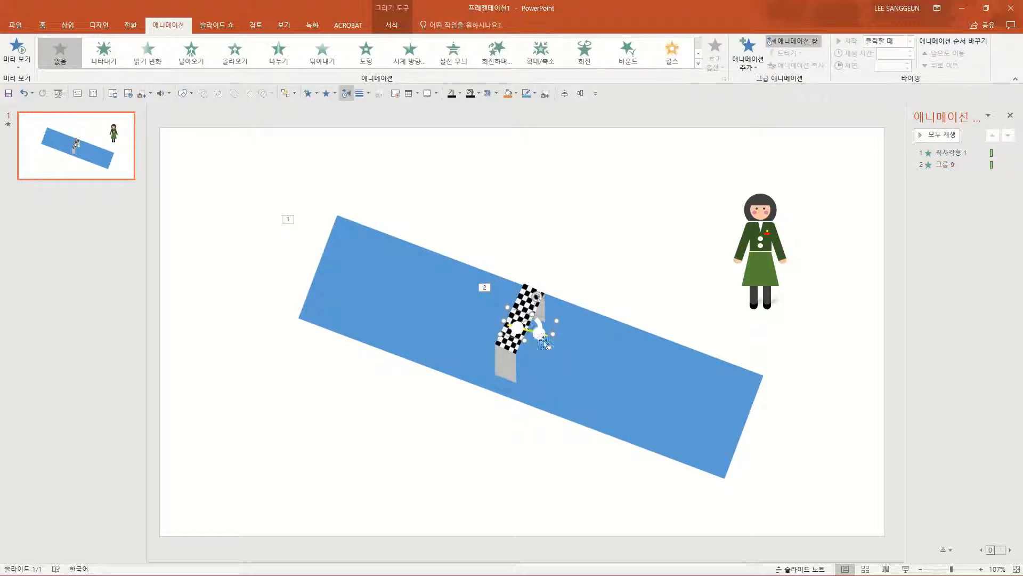
{"action": "left_click", "coordinate": [526, 303]}
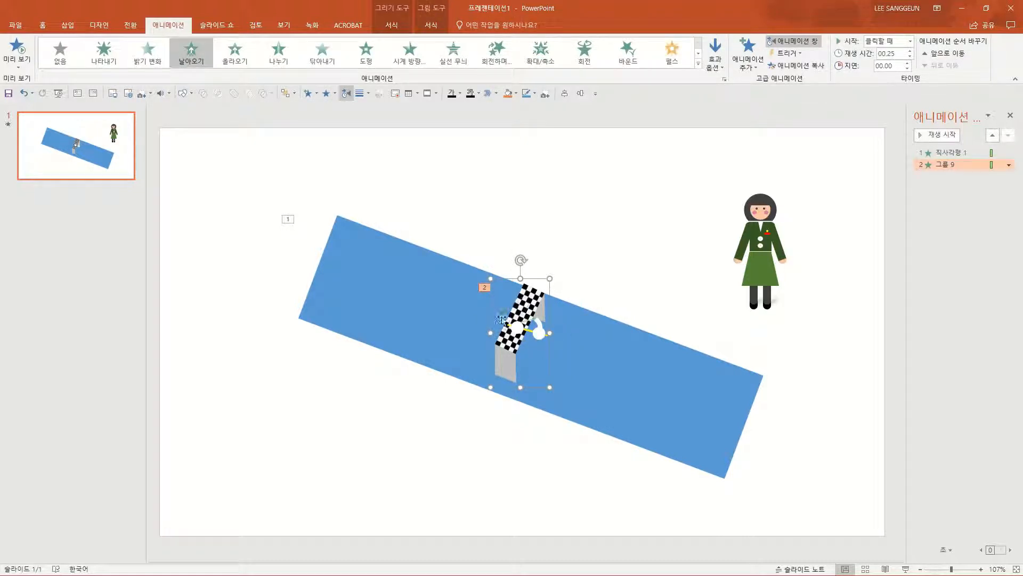
{"action": "left_click", "coordinate": [538, 335]}
{"action": "left_click_drag", "start_coordinate": [547, 344], "coordinate": [568, 362]}
{"action": "left_click", "coordinate": [629, 369]}
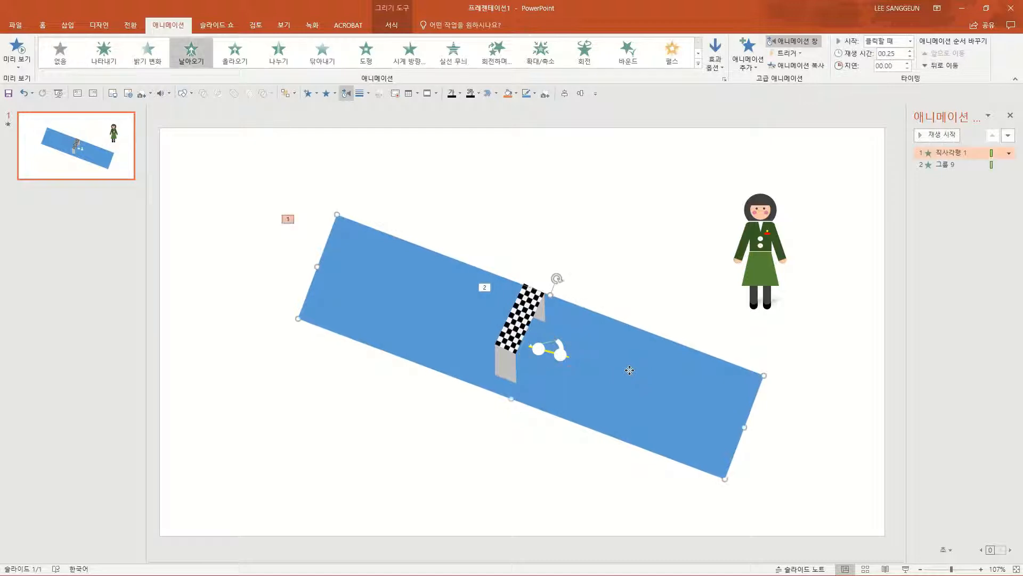
- Place the bicycle back over the checkered gate and send it one level backward (뒤로 보내기)
{"action": "left_click", "coordinate": [563, 359]}
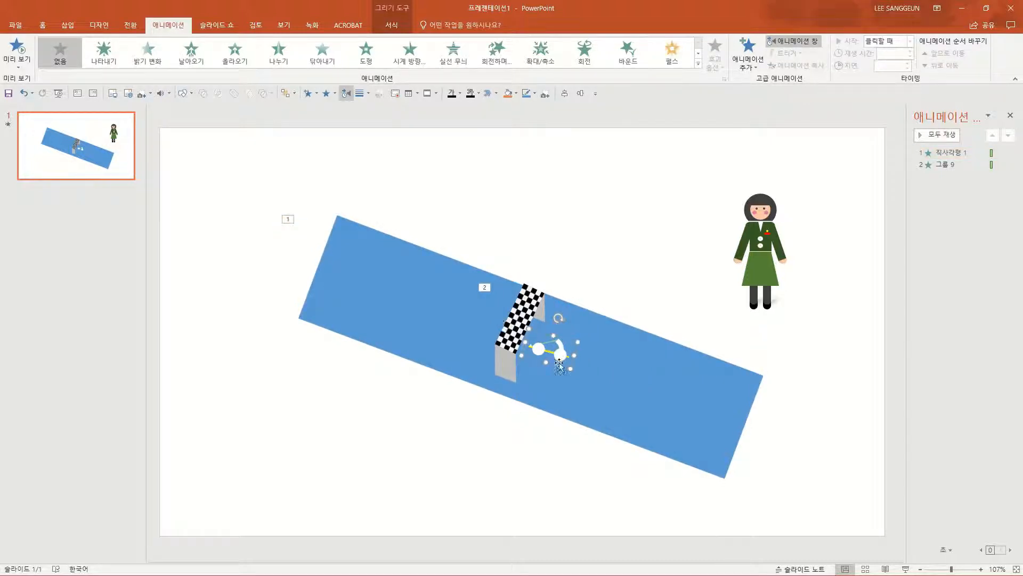
{"action": "left_click_drag", "start_coordinate": [563, 365], "coordinate": [549, 337]}
{"action": "left_click", "coordinate": [594, 276]}
{"action": "key", "text": "ctrl+z"}
{"action": "left_click", "coordinate": [524, 293]}
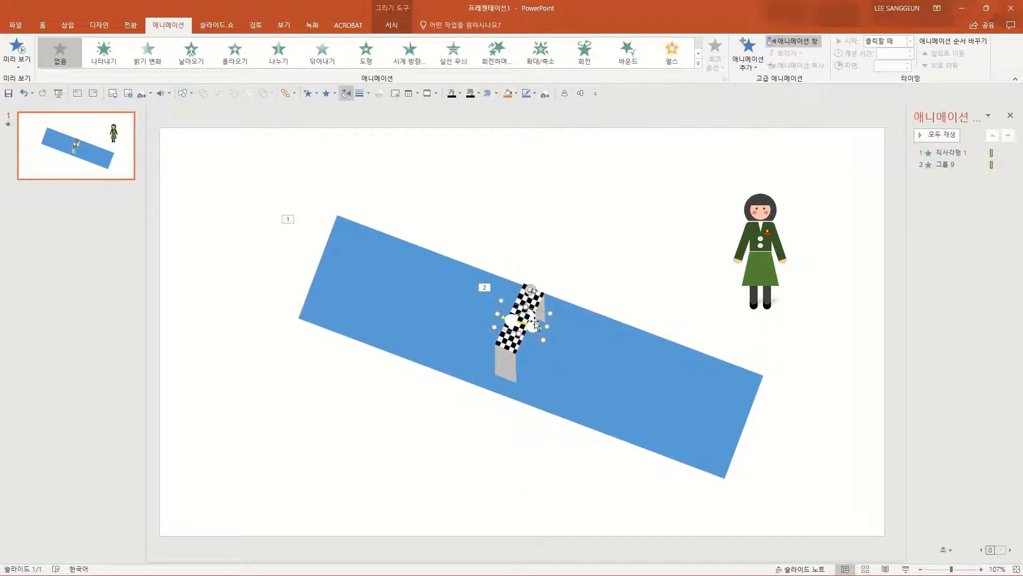
{"action": "right_click", "coordinate": [528, 327]}
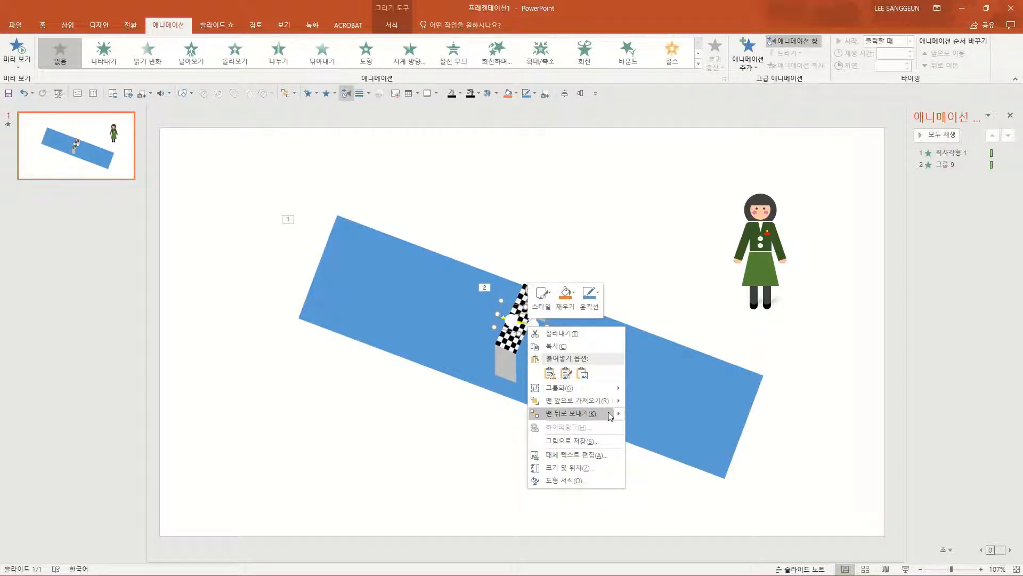
{"action": "mouse_move", "coordinate": [619, 413]}
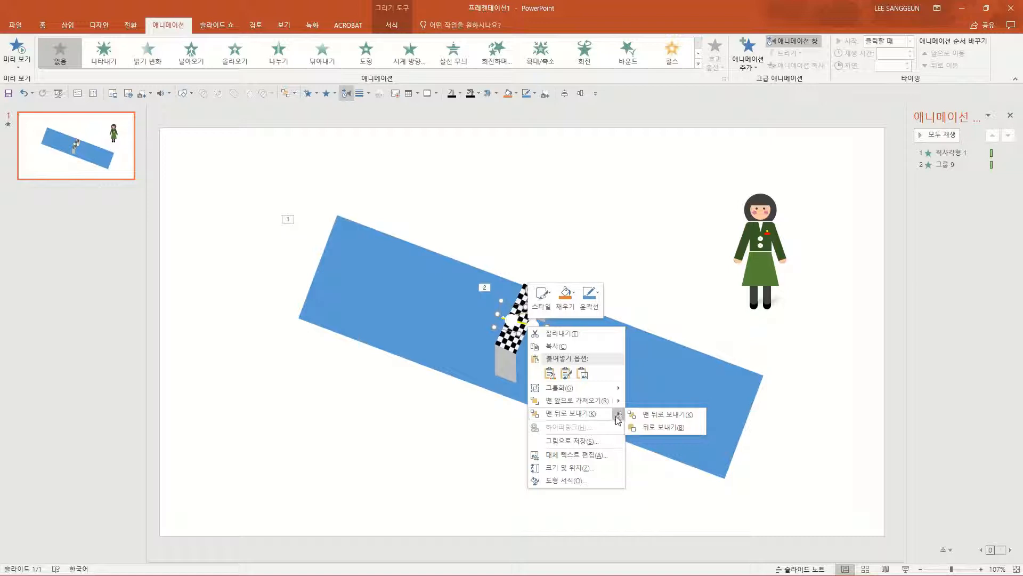
{"action": "left_click", "coordinate": [661, 425]}
{"action": "left_click", "coordinate": [642, 288]}
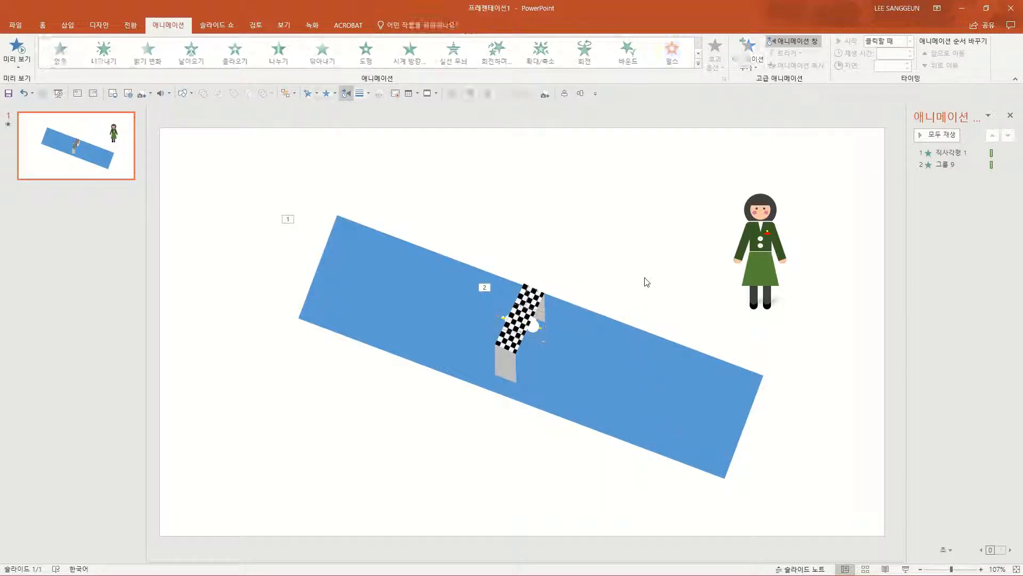
- Move the bicycle out from behind the gate to the lower-right end of the blue band
{"action": "left_click", "coordinate": [532, 303]}
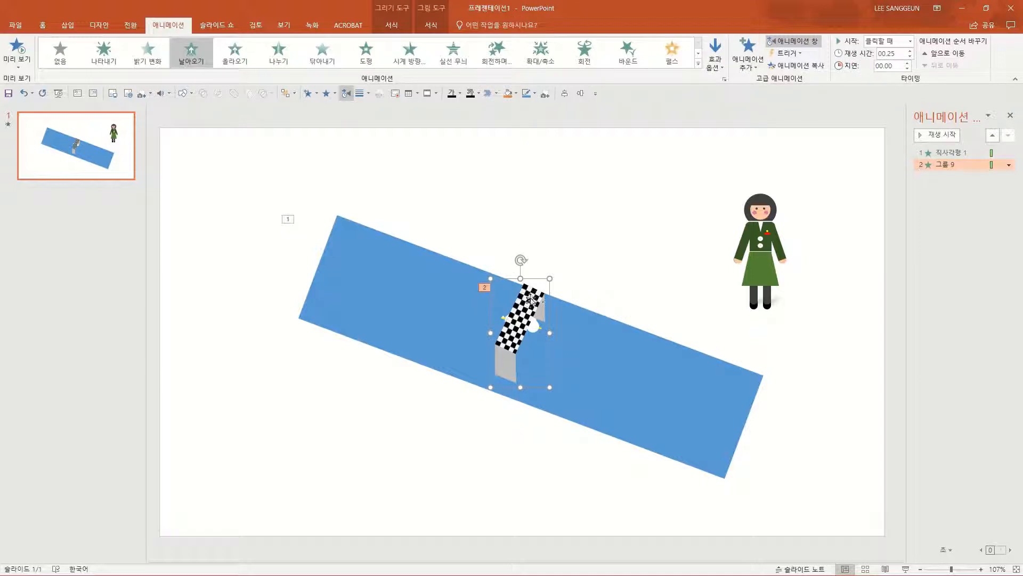
{"action": "left_click", "coordinate": [536, 333]}
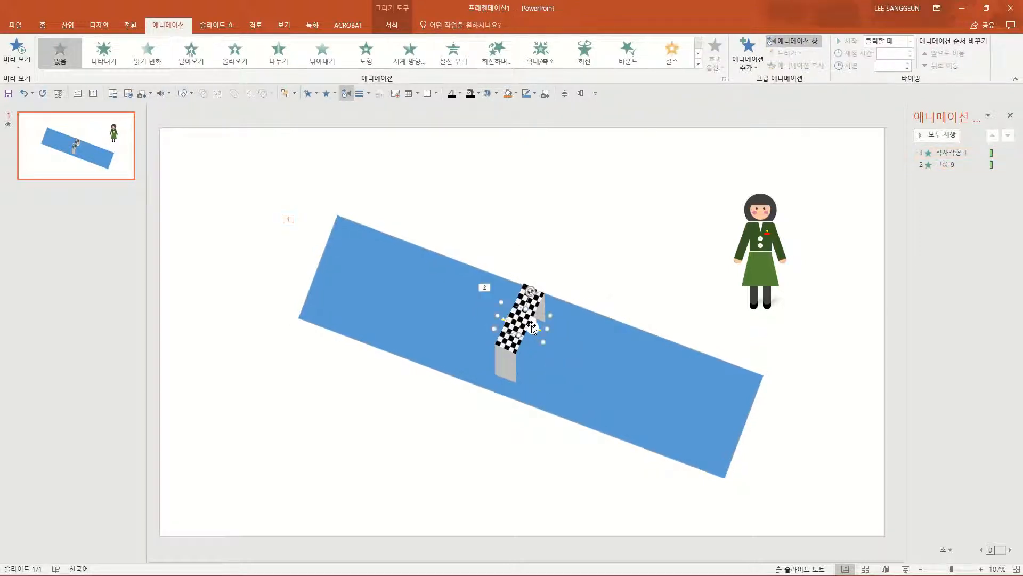
{"action": "left_click_drag", "start_coordinate": [535, 329], "coordinate": [569, 362]}
{"action": "key", "text": "ctrl+z"}
{"action": "left_click", "coordinate": [540, 329]}
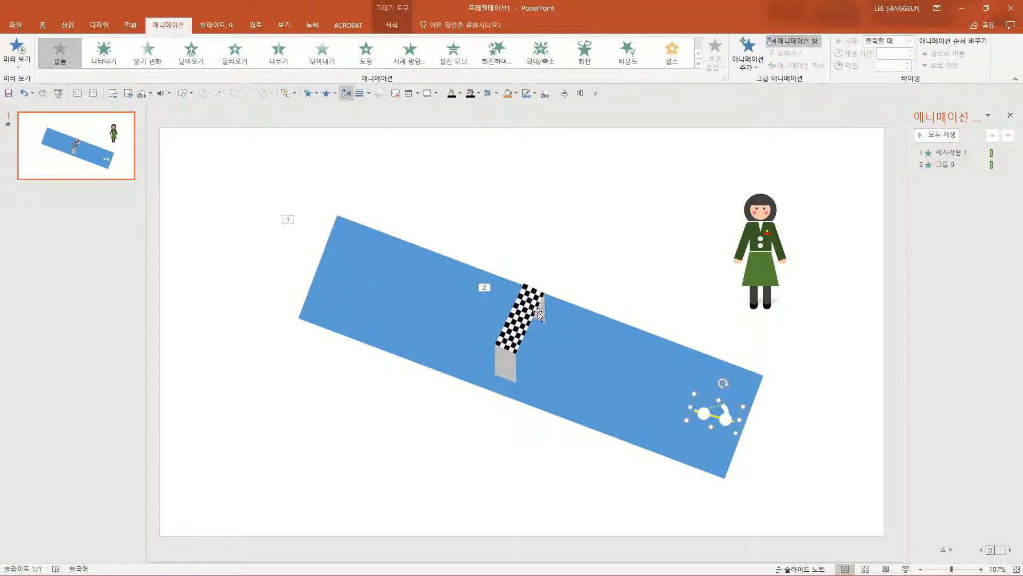
{"action": "left_click", "coordinate": [592, 342]}
{"action": "left_click", "coordinate": [727, 285]}
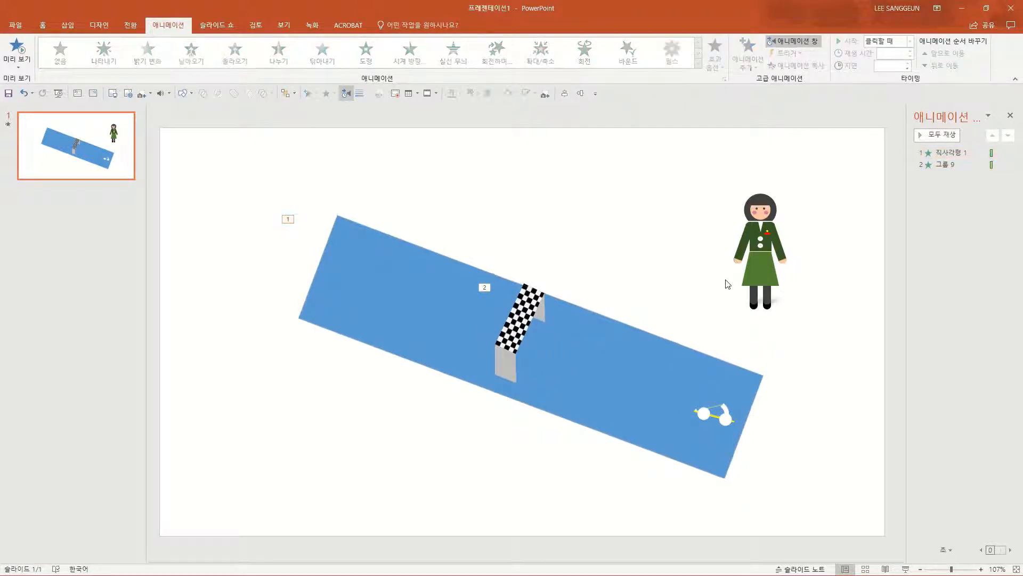
- Apply a Float In (올라오기) entrance animation to the bicycle and set its direction to float down
{"action": "left_click", "coordinate": [725, 416]}
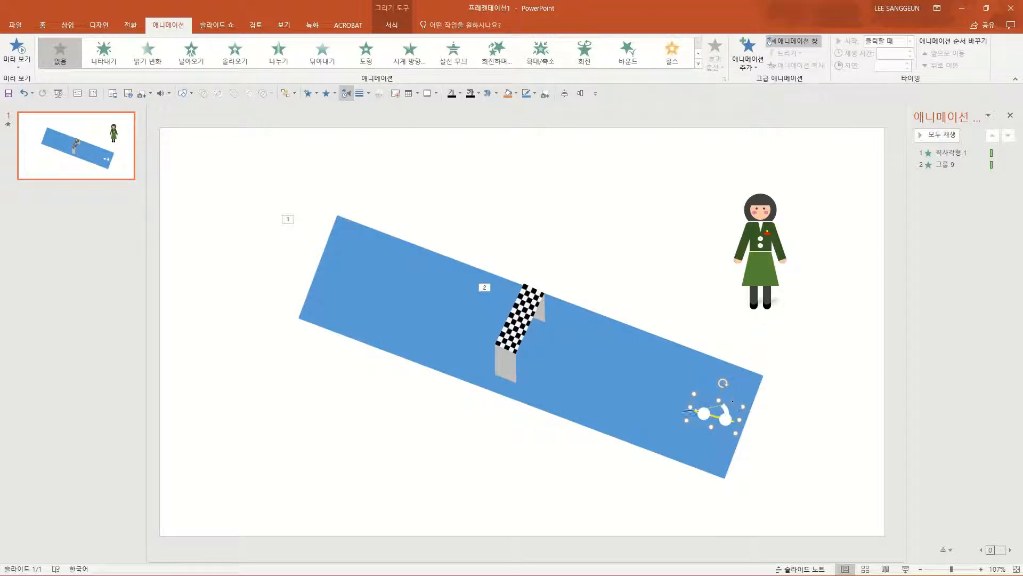
{"action": "left_click", "coordinate": [235, 54]}
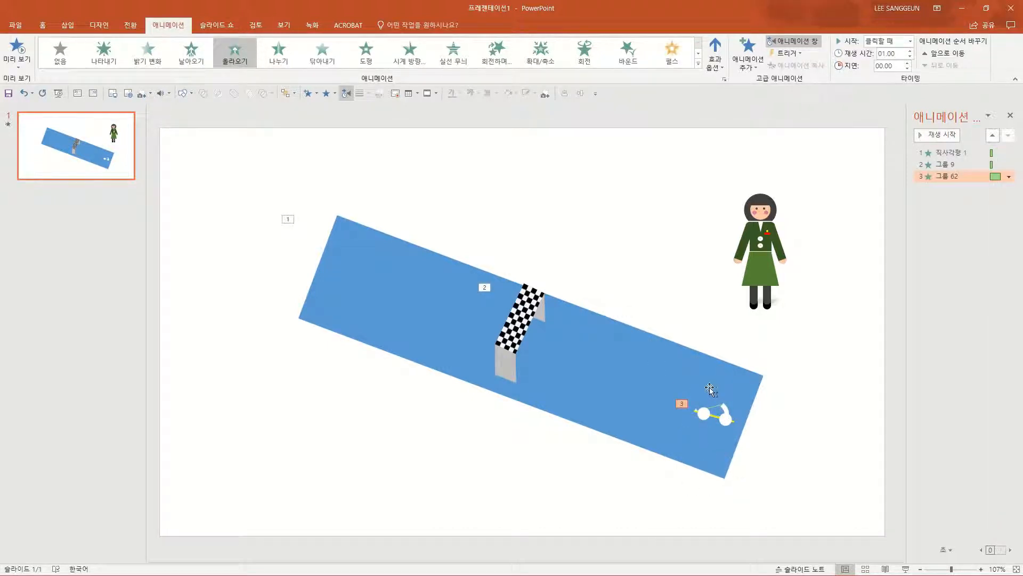
{"action": "left_click", "coordinate": [725, 419]}
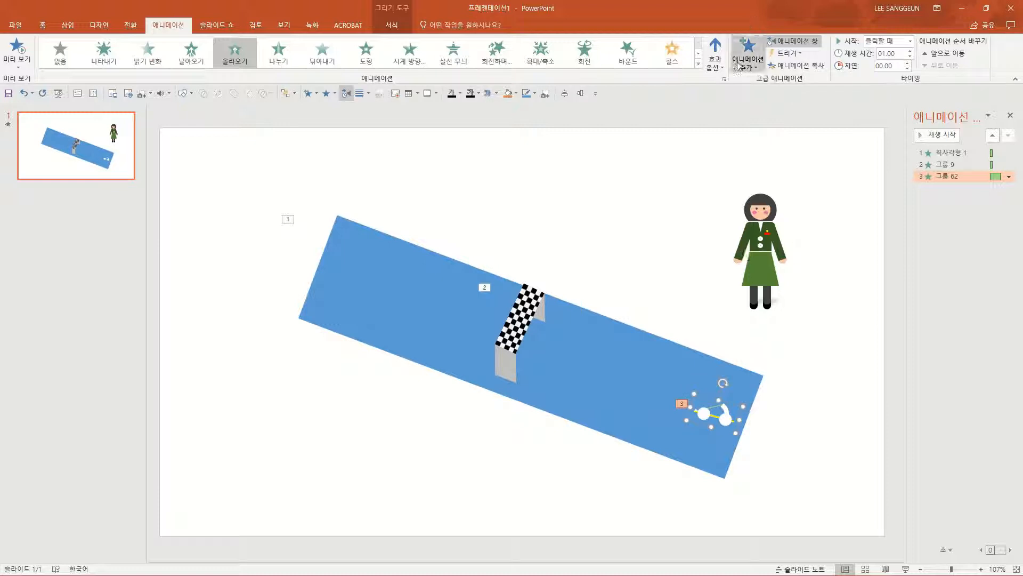
{"action": "left_click", "coordinate": [719, 63]}
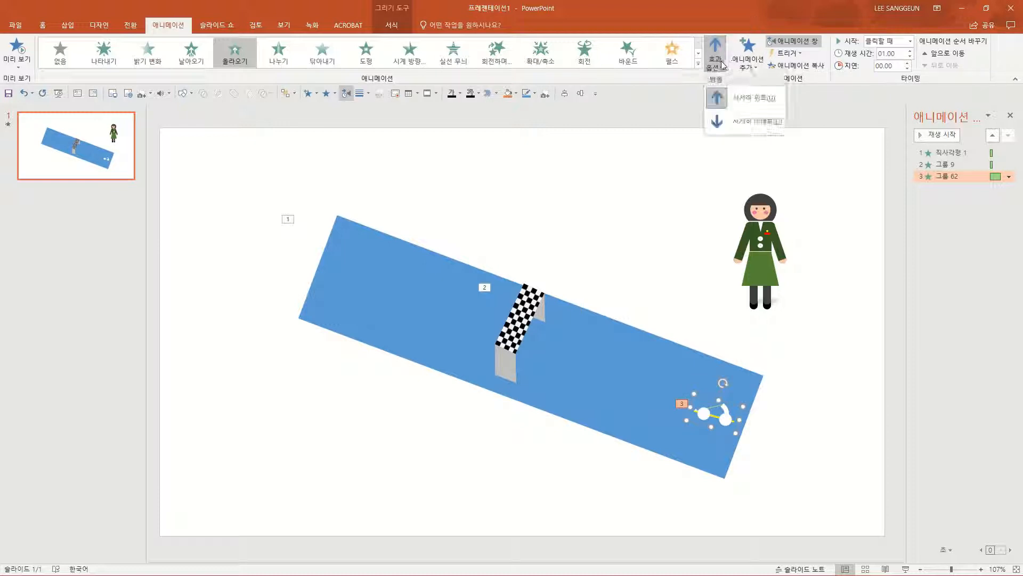
{"action": "left_click", "coordinate": [750, 123]}
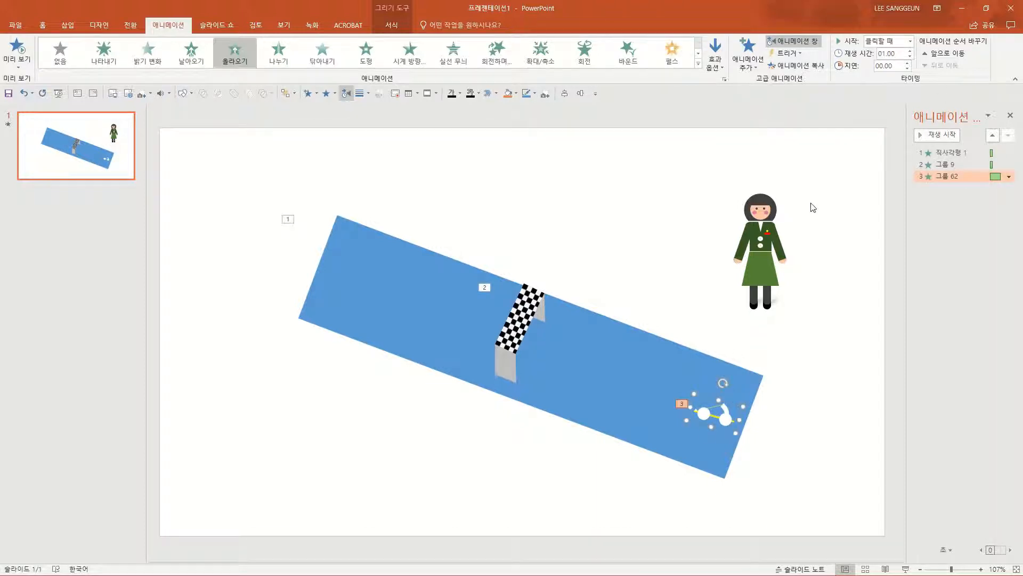
- Shorten the bicycle animation's duration and preview all the slide's animations
{"action": "left_click", "coordinate": [910, 58]}
{"action": "left_click", "coordinate": [846, 171]}
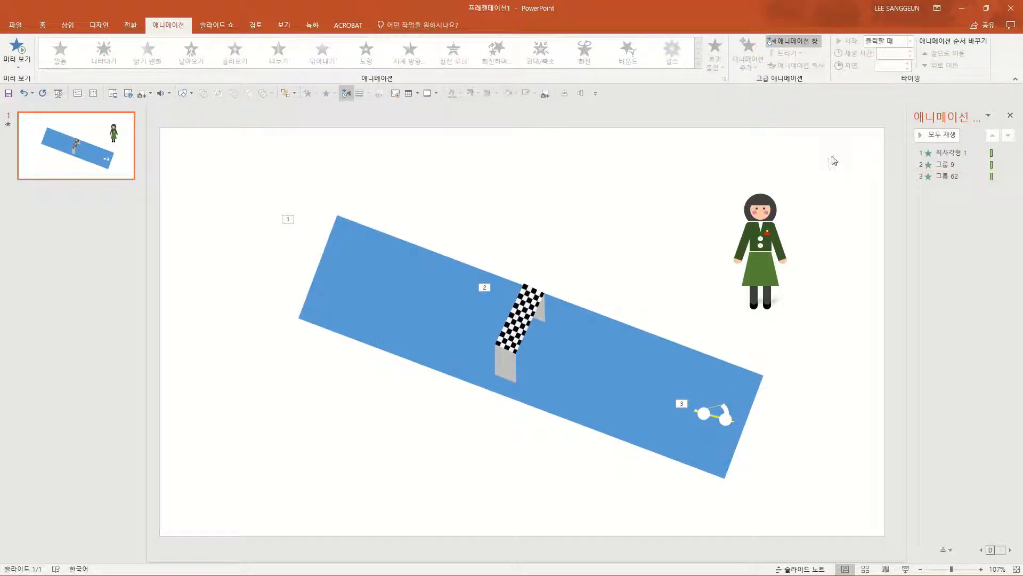
{"action": "left_click", "coordinate": [936, 134]}
- Move the woman figure to the lower-right end of the blue band and bring her to the front
{"action": "left_click_drag", "start_coordinate": [763, 258], "coordinate": [786, 376]}
{"action": "right_click", "coordinate": [786, 376]}
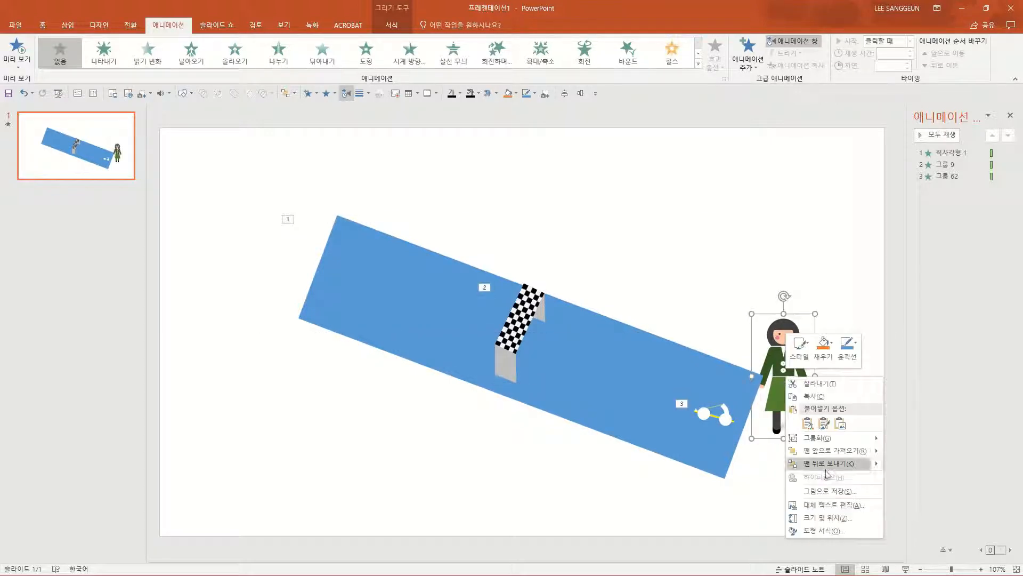
{"action": "left_click", "coordinate": [830, 453]}
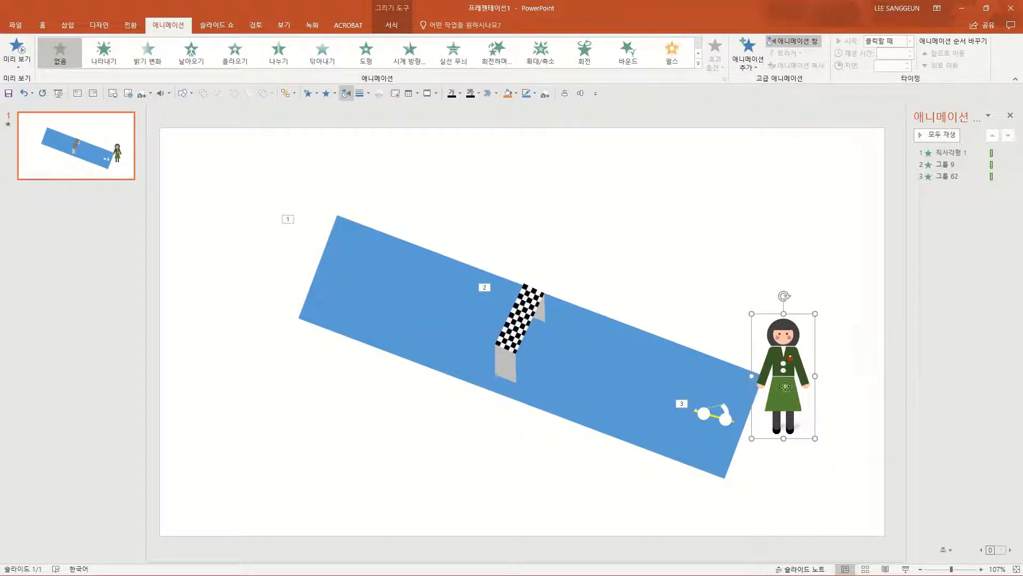
- Try other positions for the woman figure over and beside the band's end, then undo the moves
{"action": "left_click_drag", "start_coordinate": [779, 376], "coordinate": [731, 371]}
{"action": "left_click_drag", "start_coordinate": [752, 379], "coordinate": [795, 384]}
{"action": "left_click", "coordinate": [788, 339]}
{"action": "key", "text": "ctrl+z"}
{"action": "key", "text": "ctrl+z"}
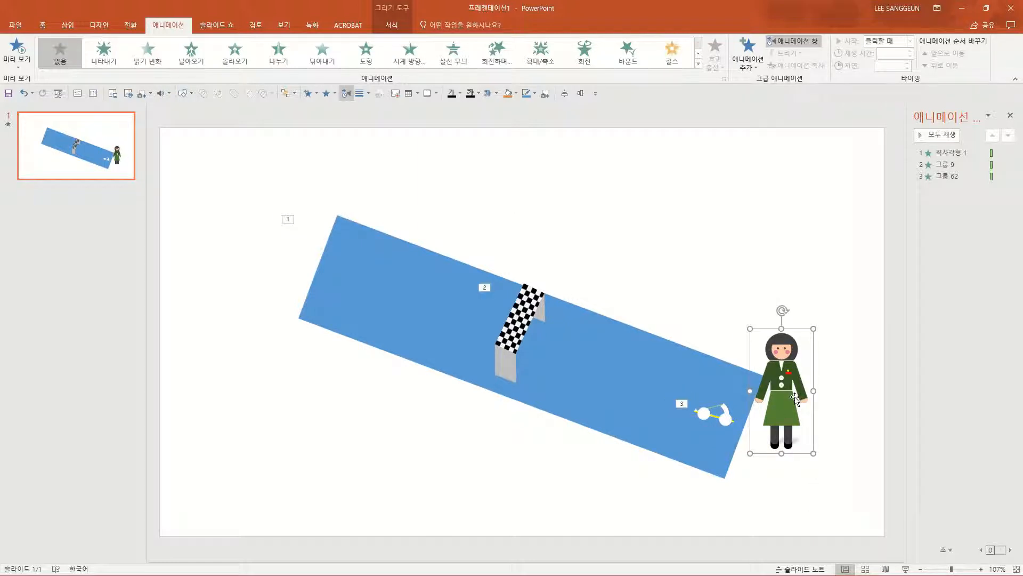
- Move the woman figure slightly up beside the end of the blue band and duplicate her twice
{"action": "left_click_drag", "start_coordinate": [792, 406], "coordinate": [805, 367]}
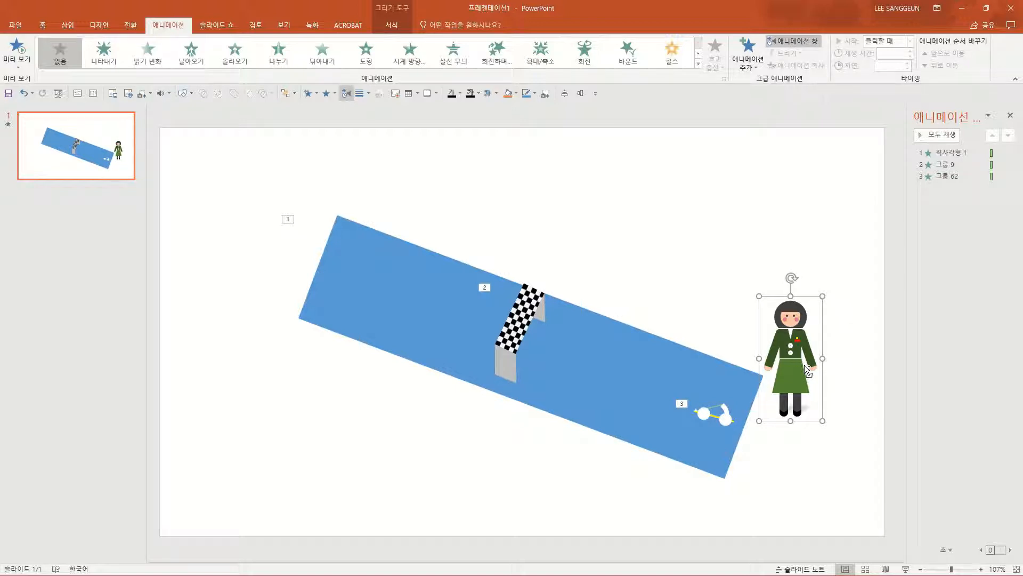
{"action": "key", "text": "ctrl+d"}
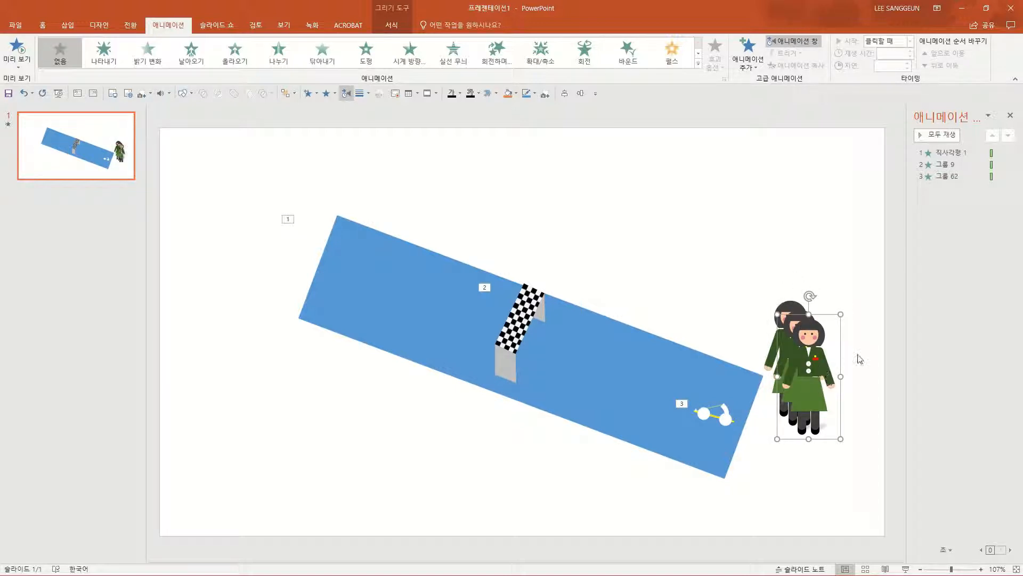
- Spread the three woman figures into a diagonal row beside the blue band's lower-right end and group them
{"action": "left_click_drag", "start_coordinate": [813, 392], "coordinate": [794, 434]}
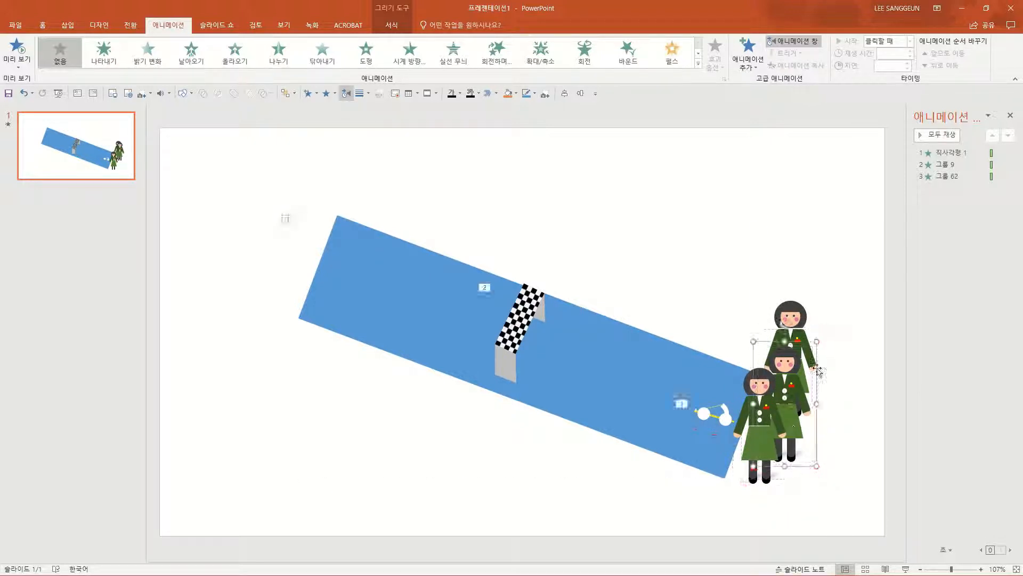
{"action": "left_click_drag", "start_coordinate": [794, 319], "coordinate": [809, 338]}
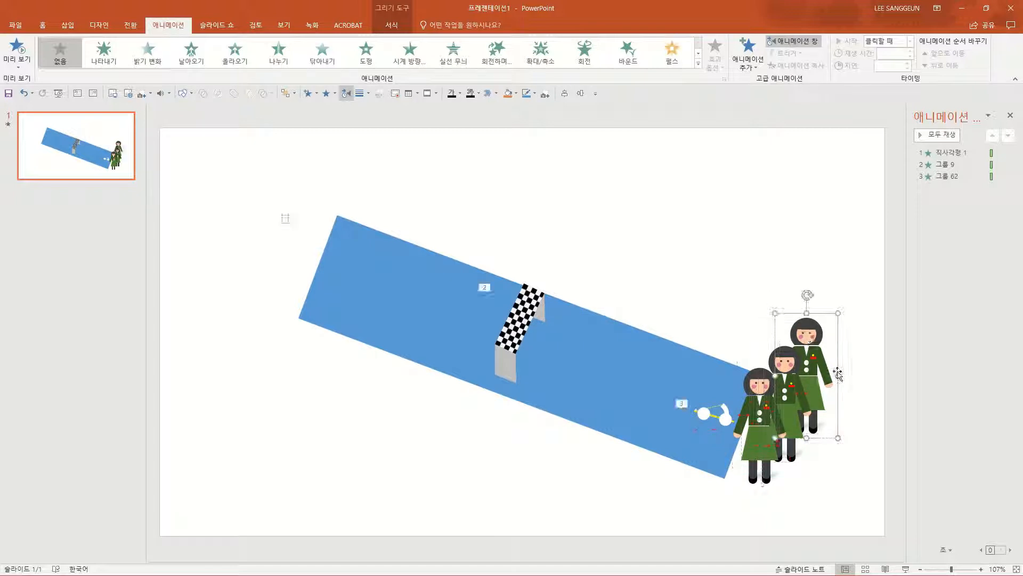
{"action": "left_click", "coordinate": [767, 367], "text": "shift"}
{"action": "left_click", "coordinate": [746, 418], "text": "shift"}
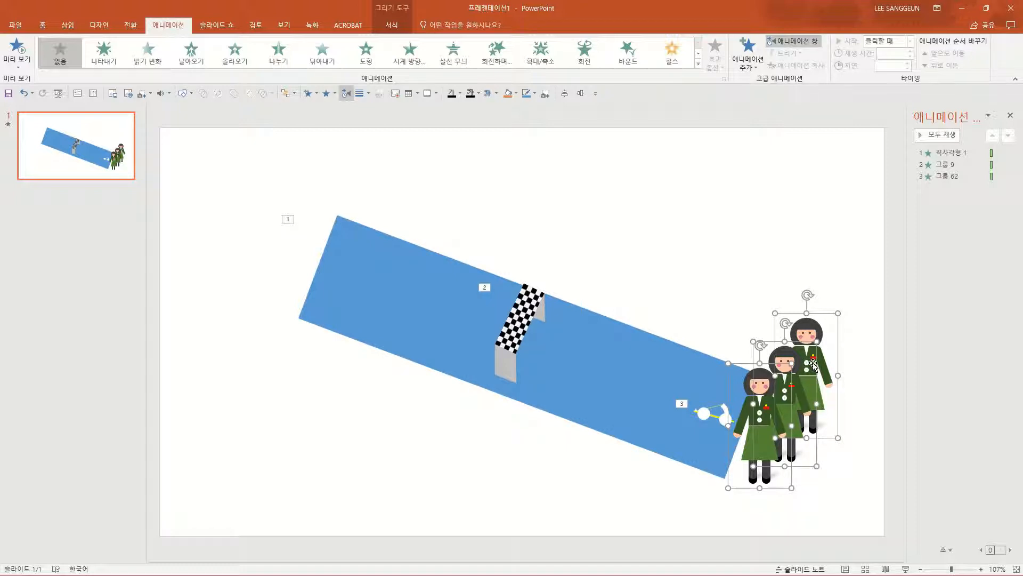
{"action": "right_click", "coordinate": [797, 364]}
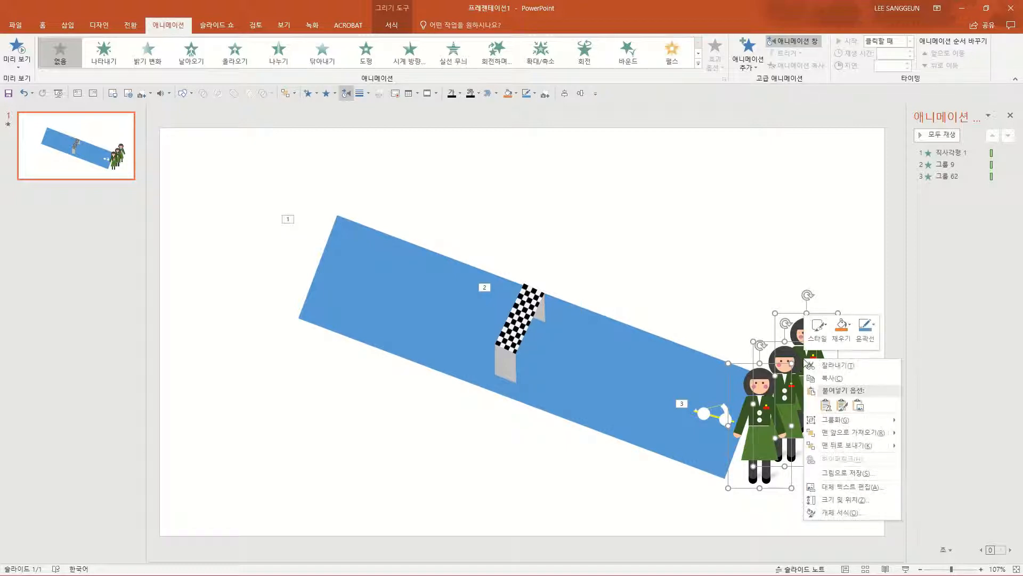
{"action": "mouse_move", "coordinate": [845, 425]}
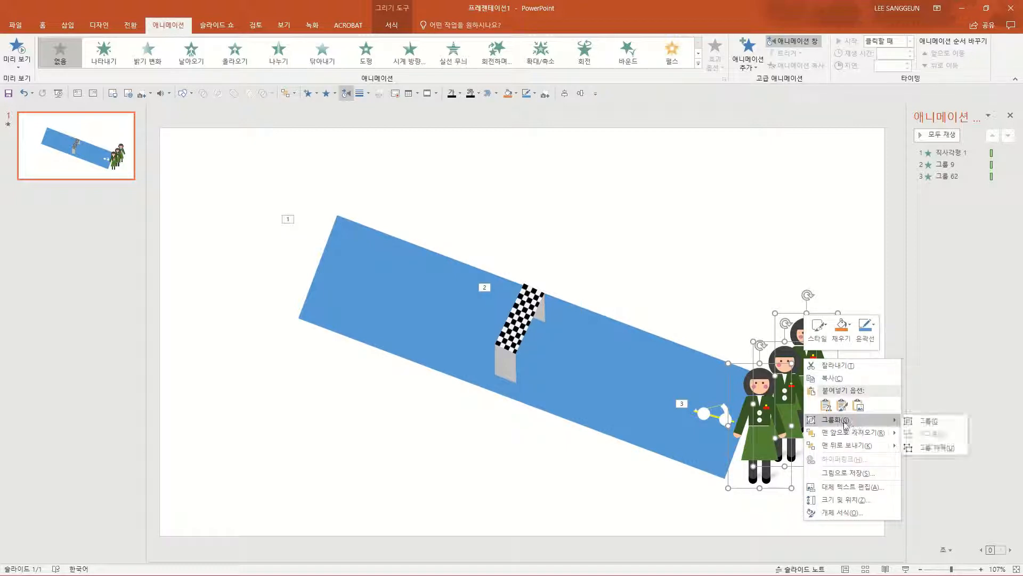
{"action": "left_click", "coordinate": [927, 420]}
{"action": "left_click", "coordinate": [850, 253]}
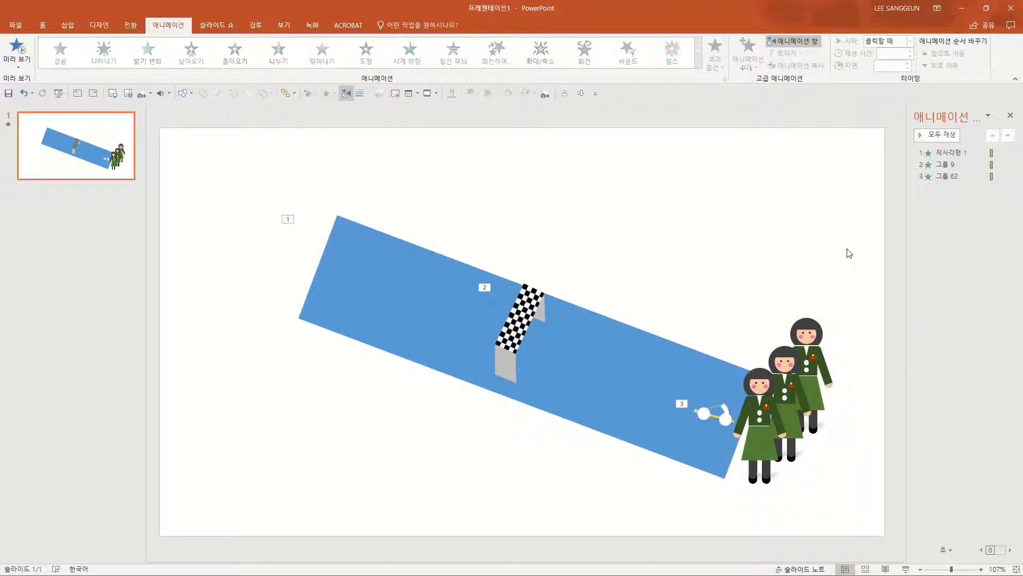
- Apply the Float In (올라오기) entrance animation to the group of women with the Float Down (서서히 아래로) direction
{"action": "left_click", "coordinate": [806, 367]}
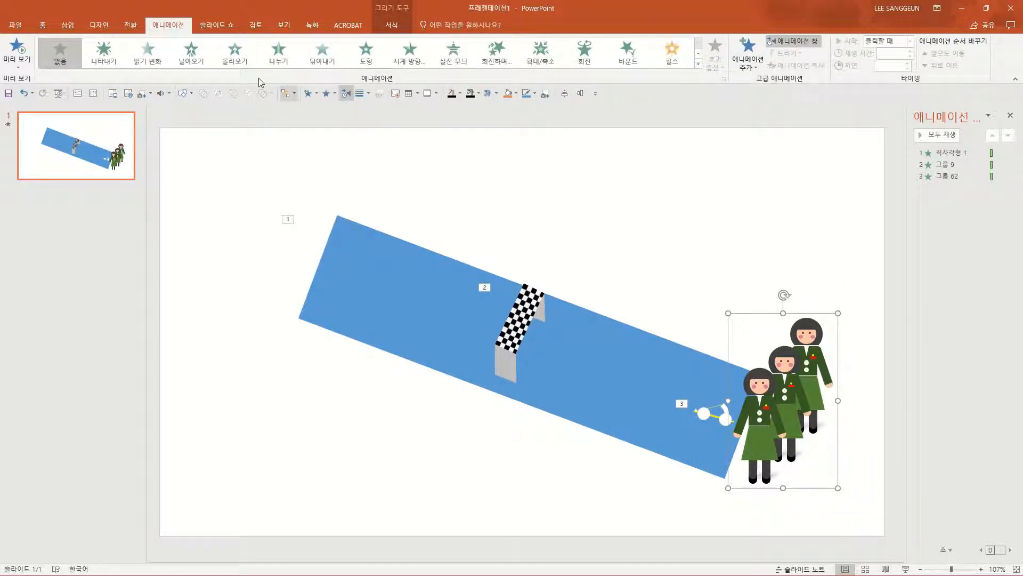
{"action": "left_click", "coordinate": [228, 59]}
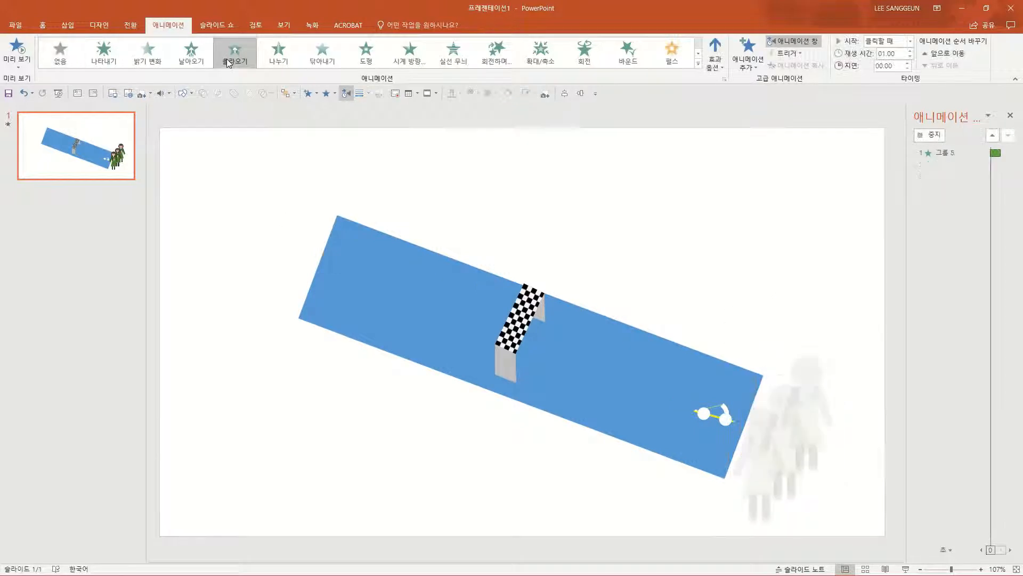
{"action": "left_click", "coordinate": [719, 69]}
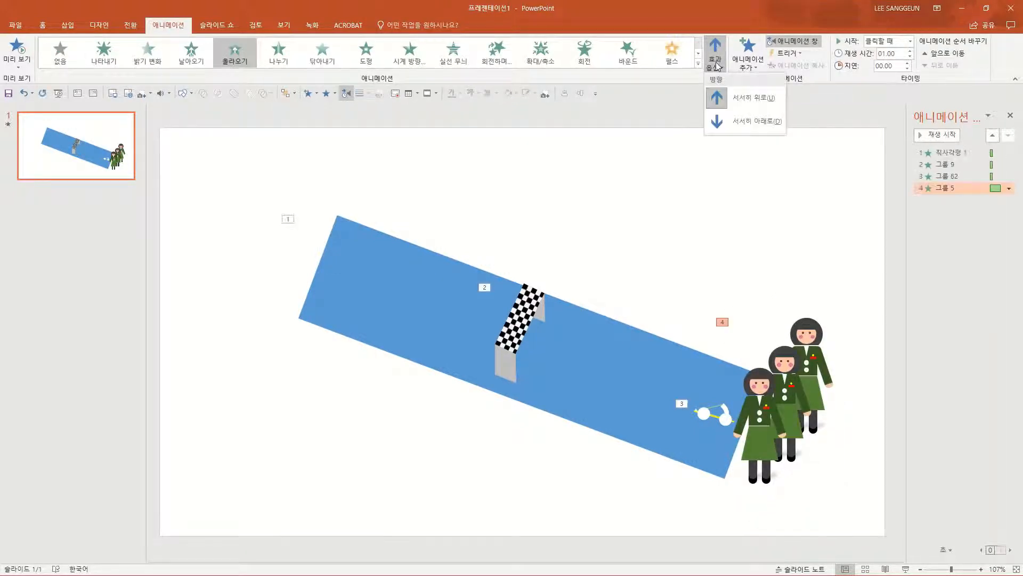
{"action": "left_click", "coordinate": [743, 118]}
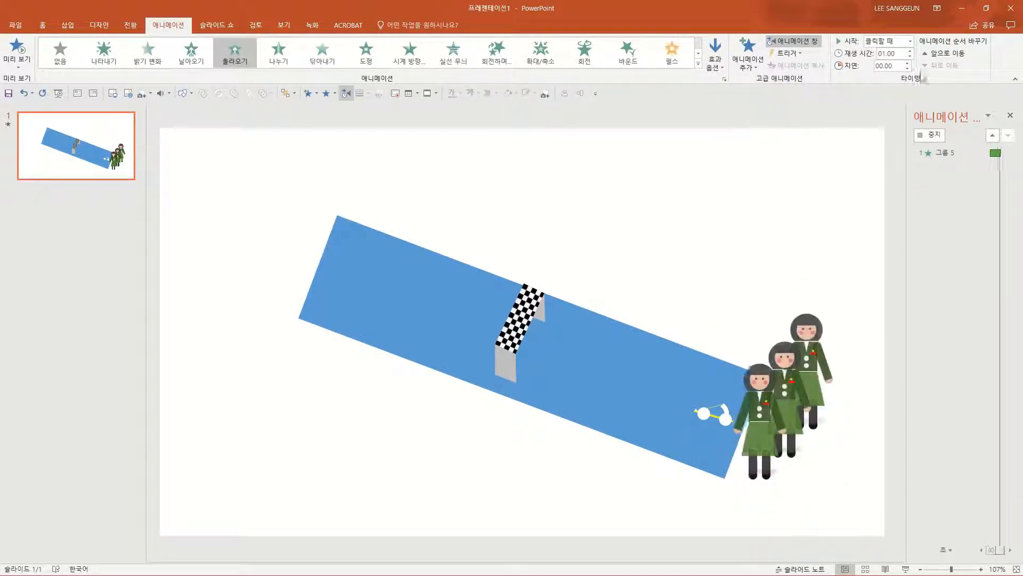
- Shorten the women group's animation duration to 0.25 seconds and preview all the slide's animations
{"action": "left_click", "coordinate": [910, 57]}
{"action": "left_click", "coordinate": [910, 57]}
{"action": "left_click", "coordinate": [910, 57]}
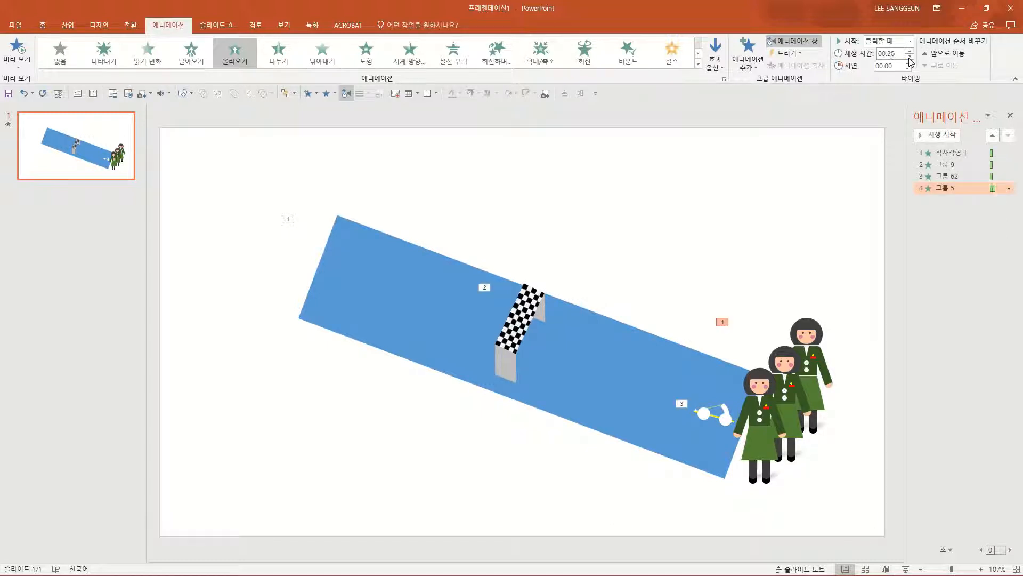
{"action": "left_click", "coordinate": [806, 174]}
{"action": "left_click", "coordinate": [937, 134]}
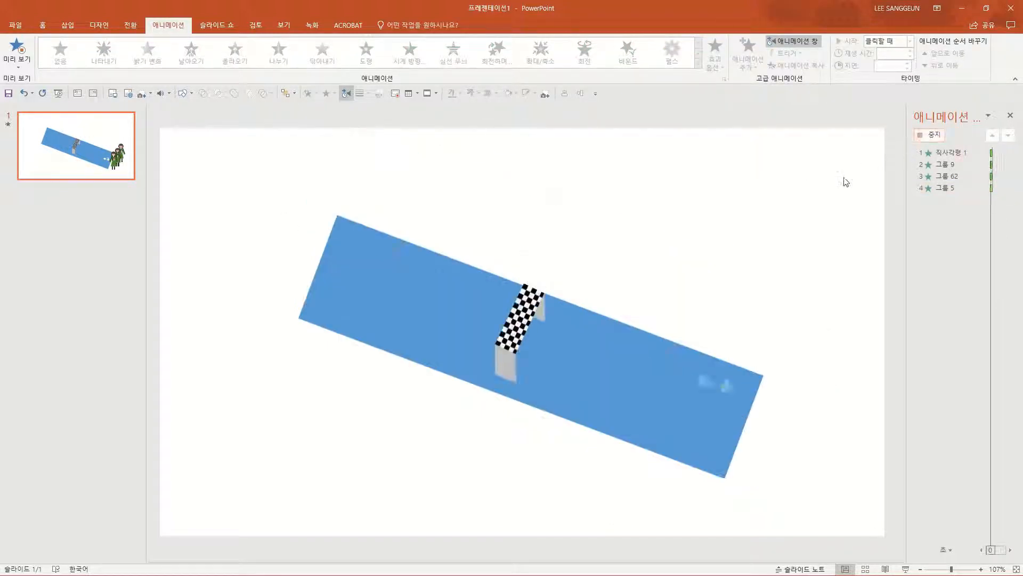